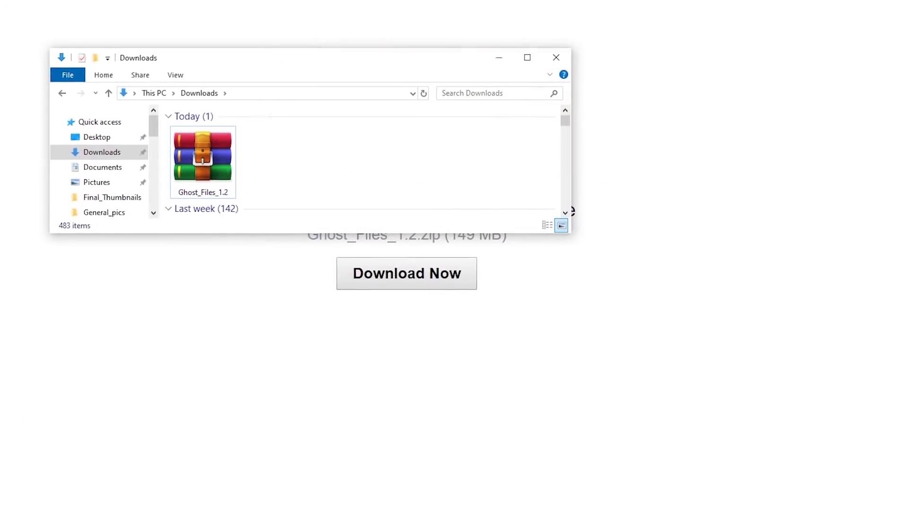
# Step: Bring up the context menu of the 148 MB Ghost_Files_1.2 zip archive in Downloads
pyautogui.rightClick(199, 149)
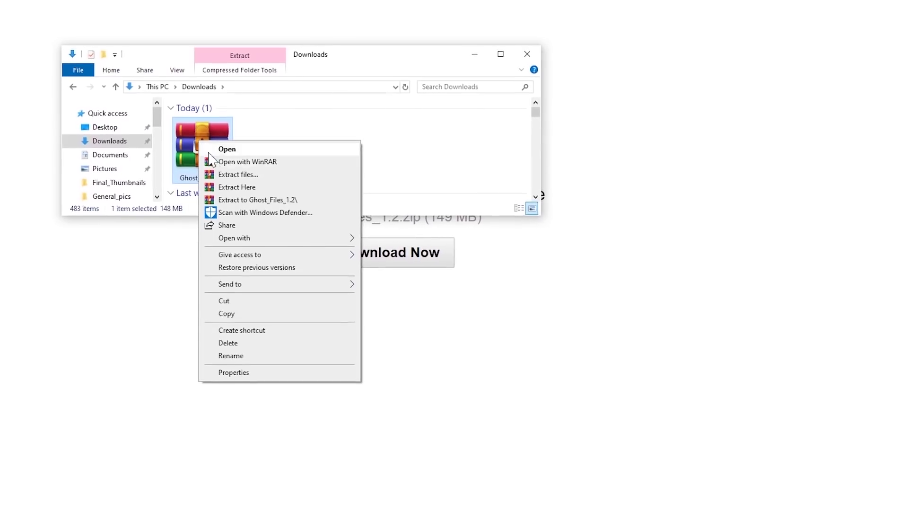
# Step: Start extracting the Ghost_Files_1.2 archive with Extract files…
pyautogui.click(223, 172)
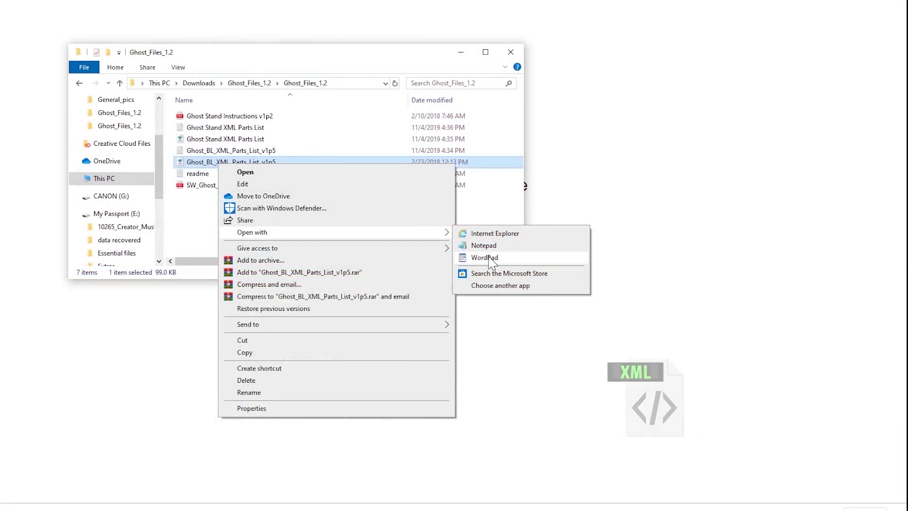
# Step: Open the Ghost_BL_XML_Parts_List_v1p5 list in WordPad, then open its 104 KB text version
pyautogui.click(487, 257)
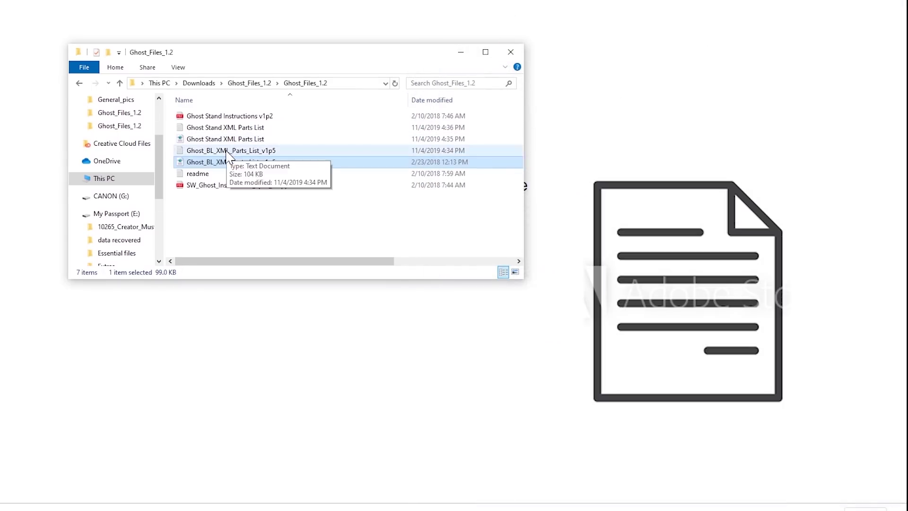
pyautogui.doubleClick(227, 151)
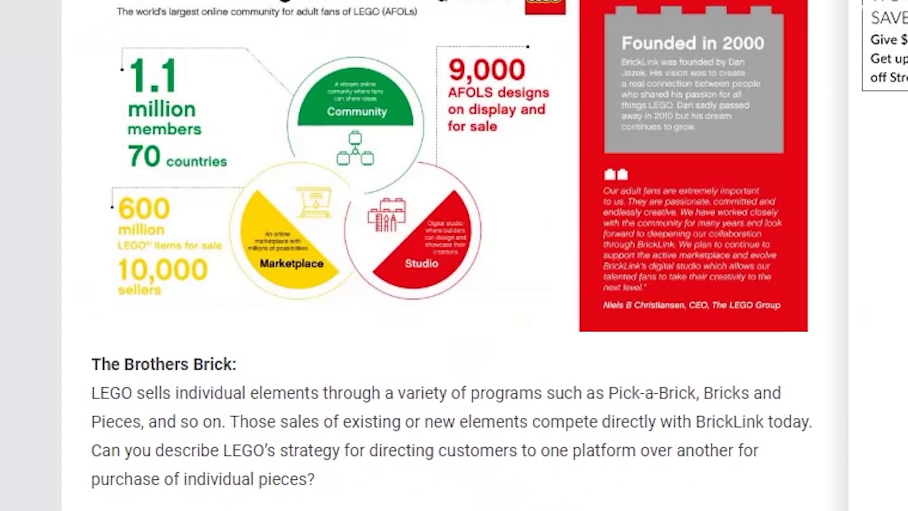
# Step: Scroll down through the Brothers Brick interview article about LEGO and BrickLink
pyautogui.scroll(-8, 454, 256)
pyautogui.scroll(-8, 454, 255)
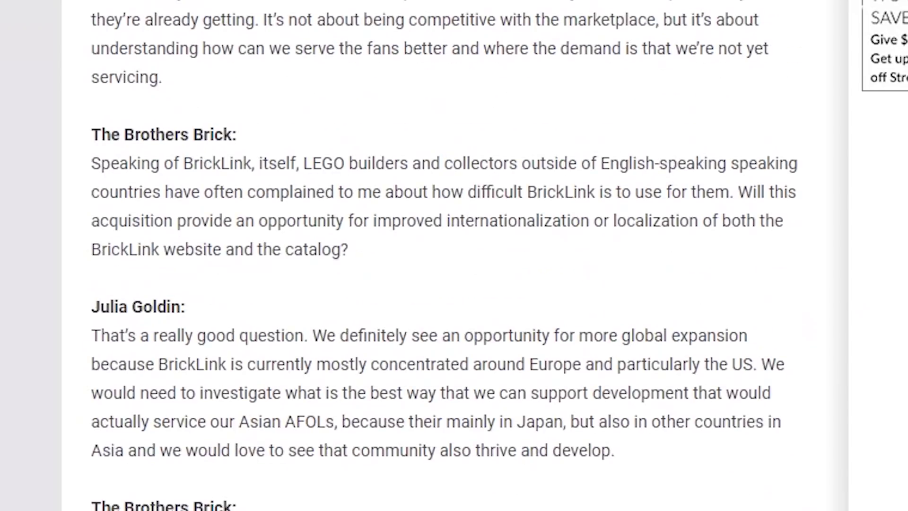
pyautogui.scroll(-8, 454, 255)
pyautogui.scroll(-9, 454, 255)
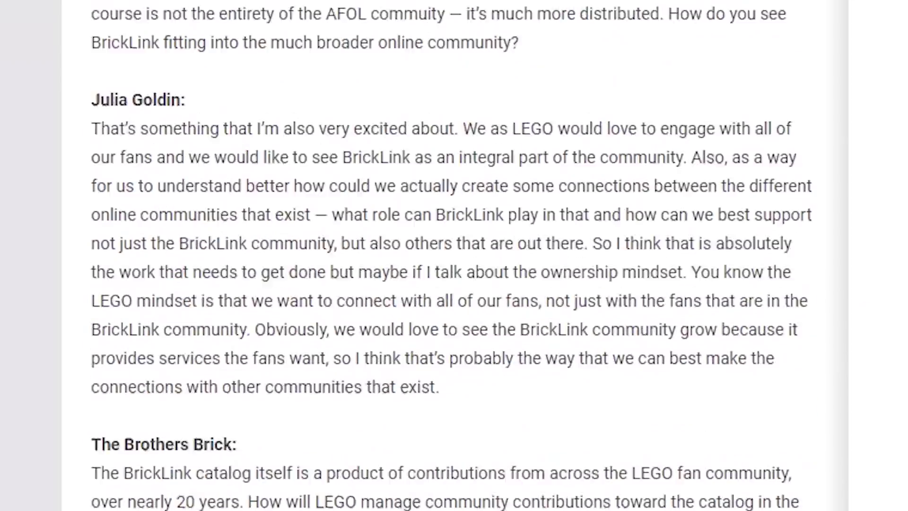
pyautogui.scroll(-10, 454, 255)
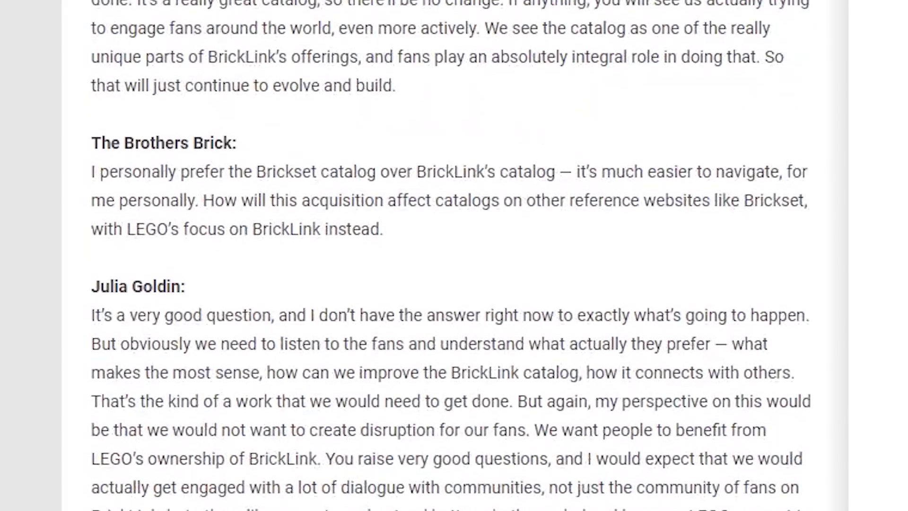
pyautogui.scroll(-7, 454, 256)
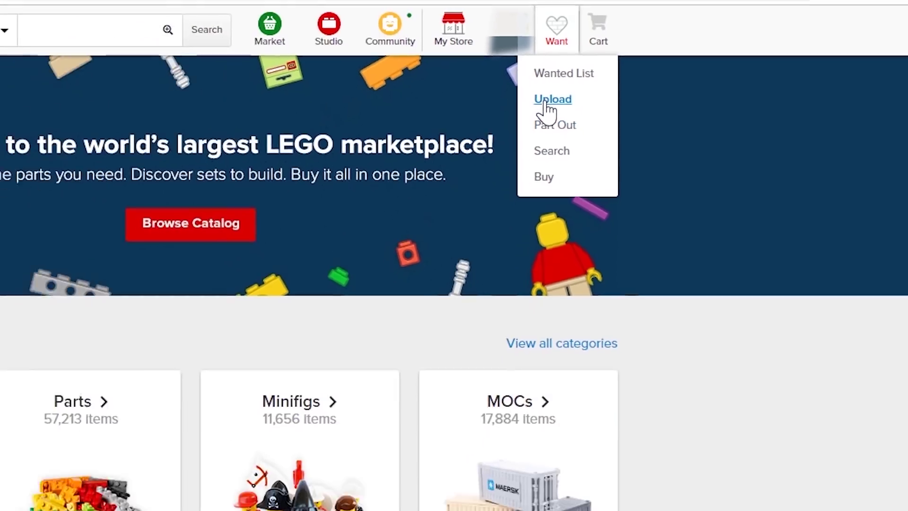
# Step: Open BrickLink's Upload BrickLink XML wanted-list tab, then open the text parts list in Notepad
pyautogui.click(442, 128)
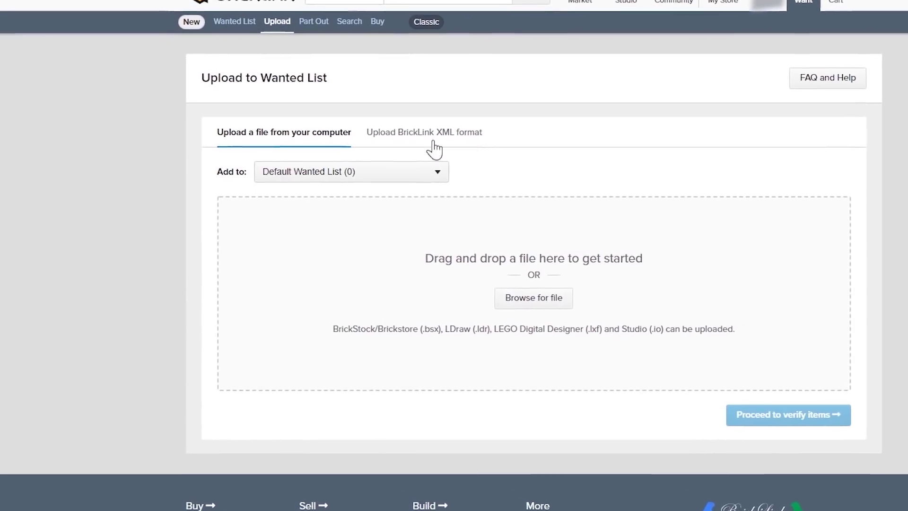
pyautogui.click(431, 138)
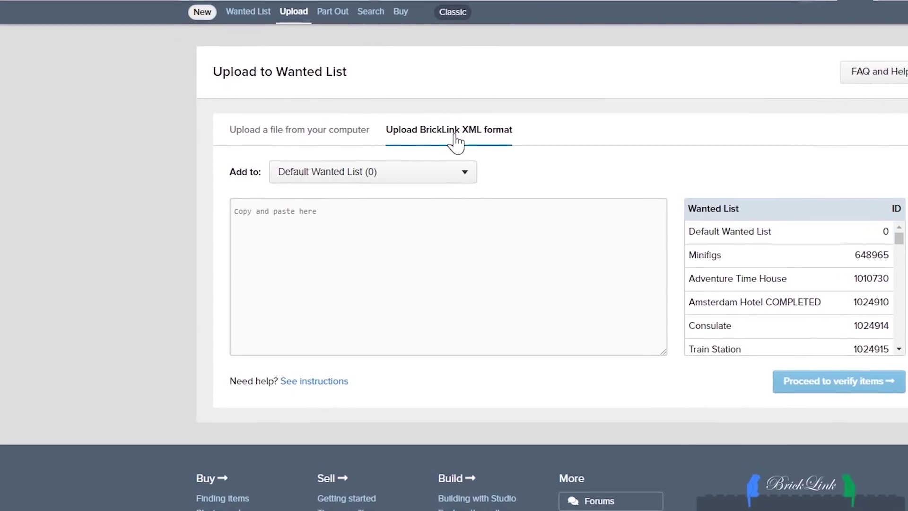
pyautogui.hotkey('alt', 'Tab')
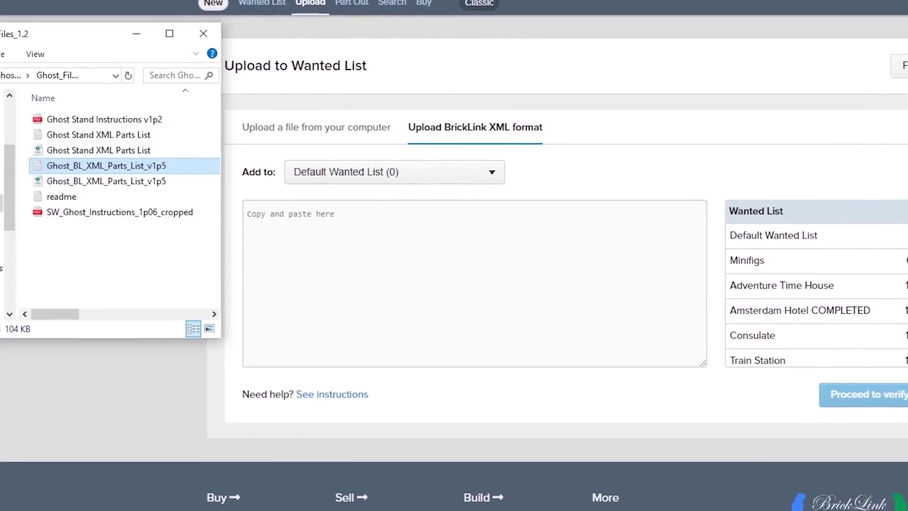
pyautogui.click(81, 181)
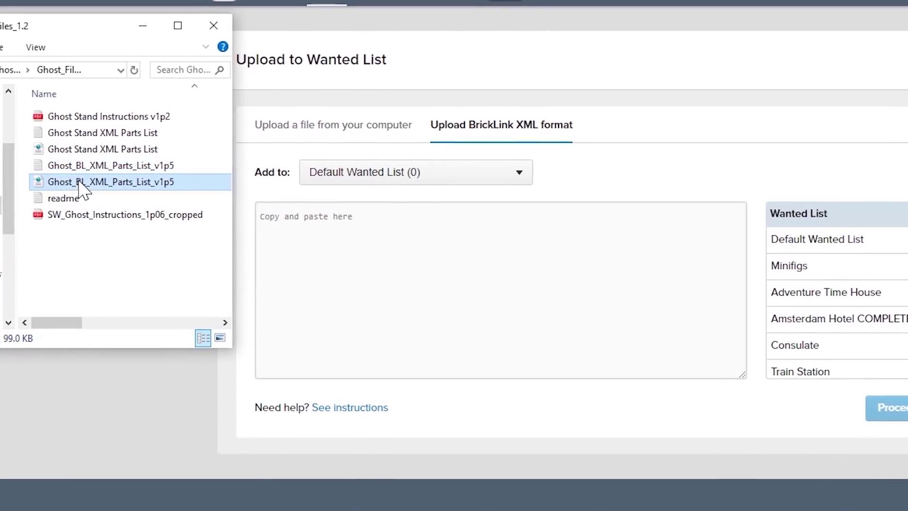
pyautogui.click(79, 166)
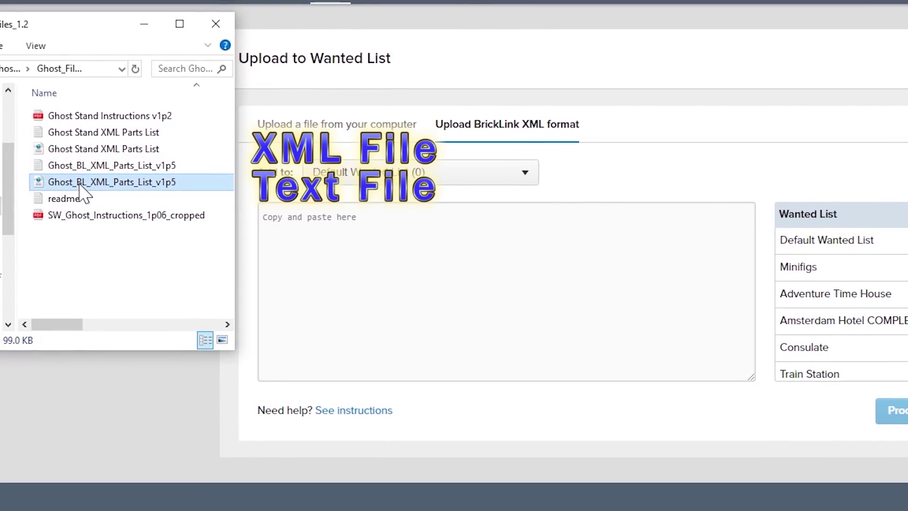
pyautogui.click(78, 183)
pyautogui.click(79, 168)
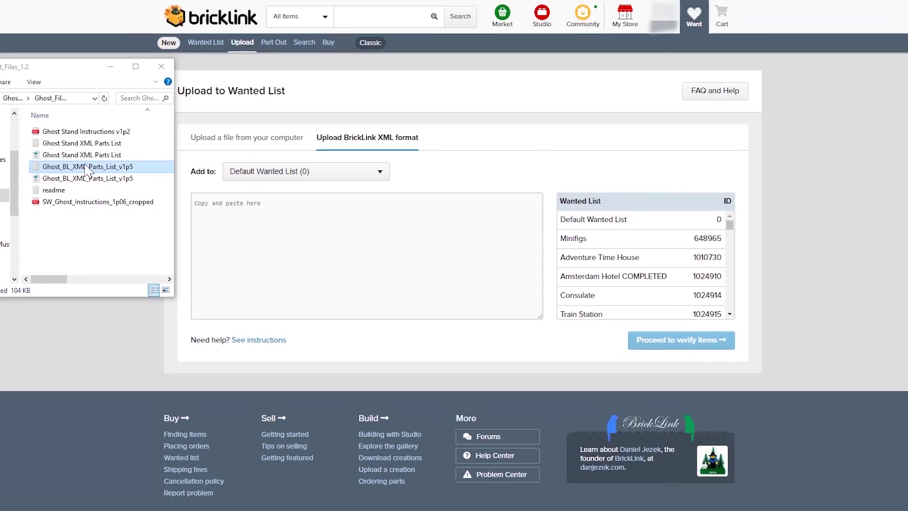
pyautogui.doubleClick(108, 166)
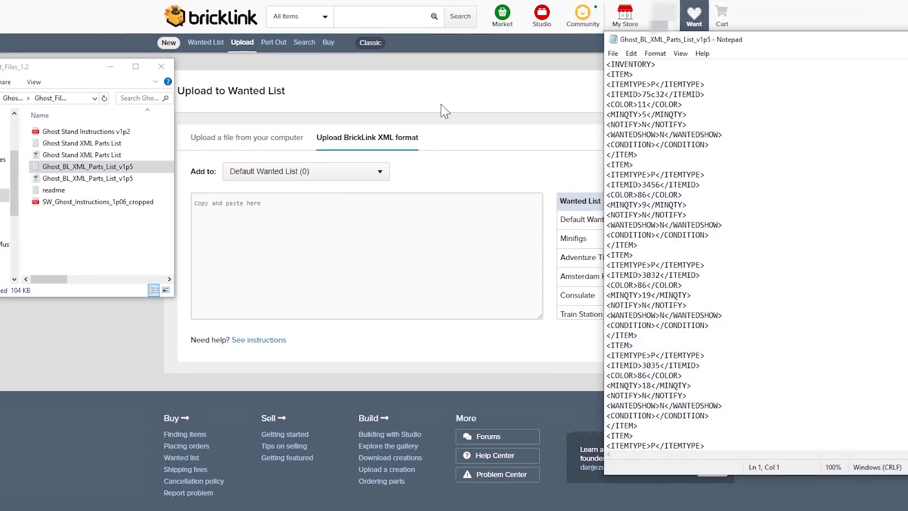
# Step: Copy all the parts-list text from Notepad and paste it into BrickLink's upload box
pyautogui.hotkey('ctrl', 'a')
pyautogui.hotkey('ctrl', 'c')
pyautogui.hotkey('alt', 'Tab')
pyautogui.hotkey('ctrl', 'v')
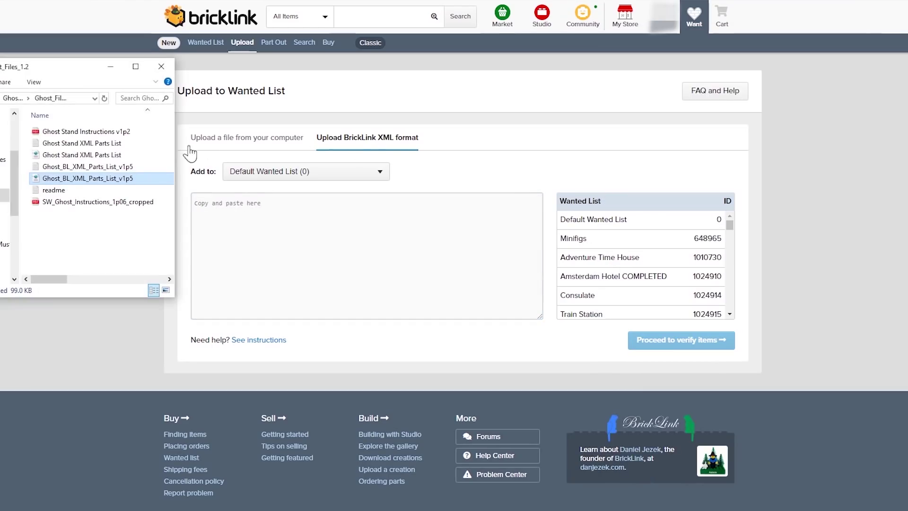
# Step: Reopen the Ghost_BL_XML_Parts_List_v1p5 file in WordPad instead of Internet Explorer
pyautogui.rightClick(56, 185)
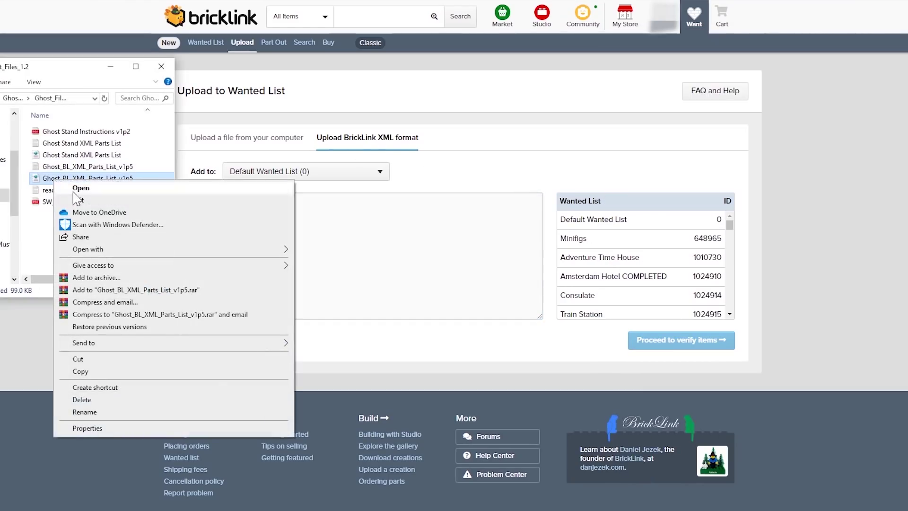
pyautogui.moveTo(255, 249)
pyautogui.click(388, 246)
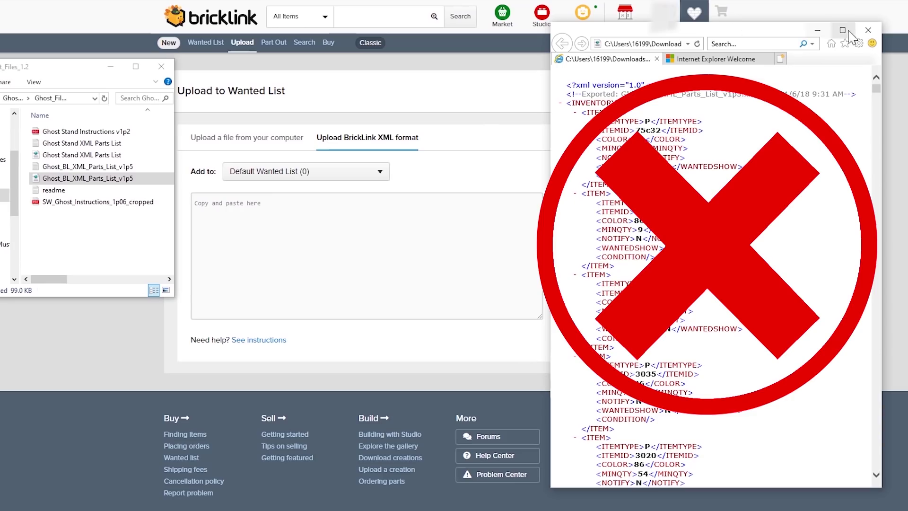
pyautogui.click(868, 32)
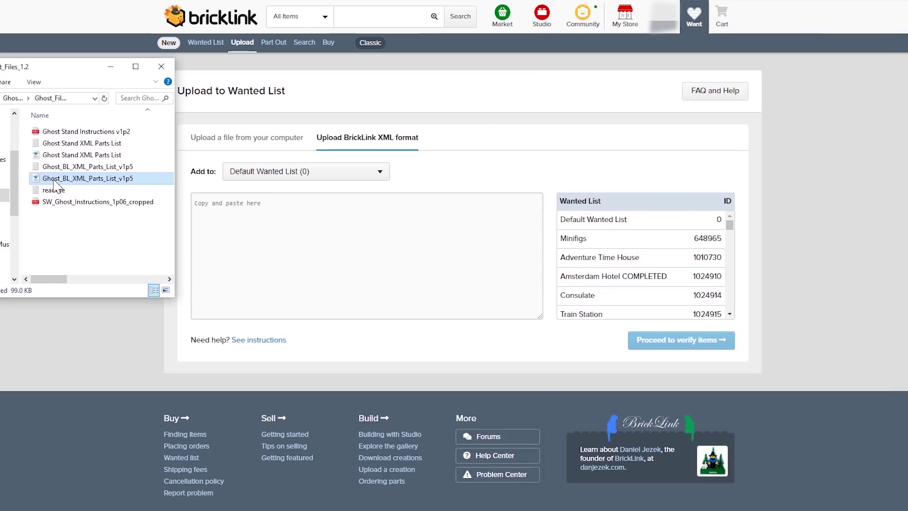
pyautogui.rightClick(55, 182)
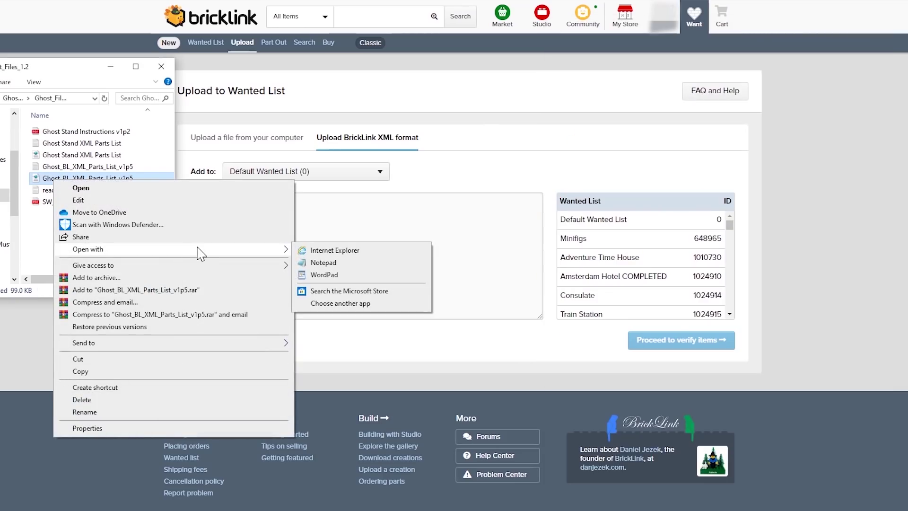
pyautogui.click(346, 275)
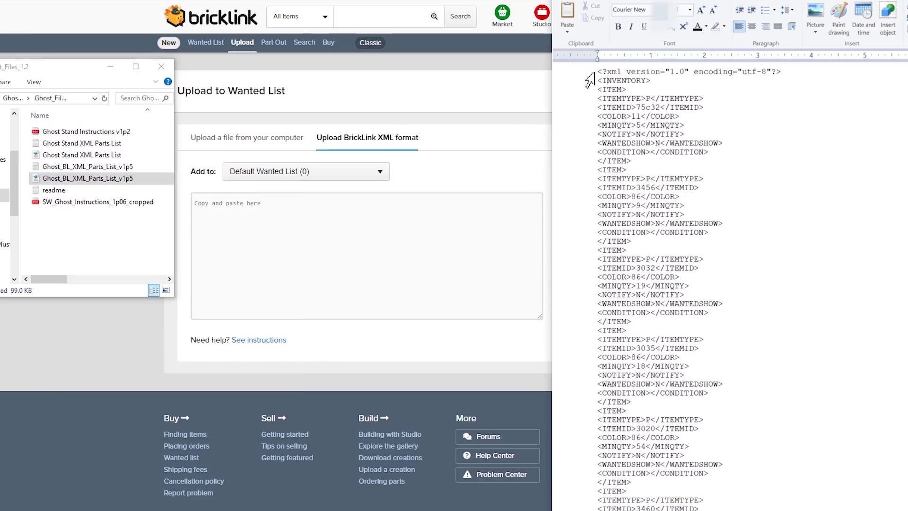
# Step: Select the XML parts list in WordPad and paste it into BrickLink's 'Copy and paste here' box
pyautogui.moveTo(598, 72); pyautogui.dragTo(782, 74)
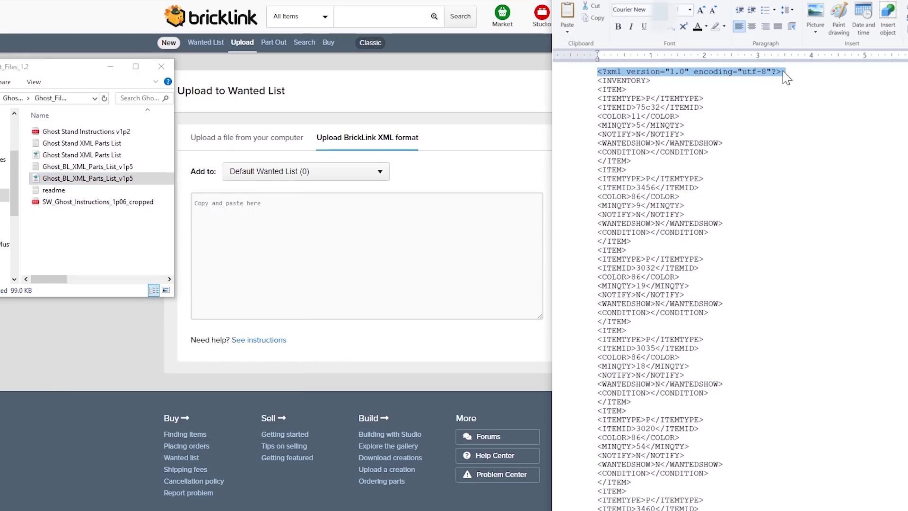
pyautogui.press('Right')
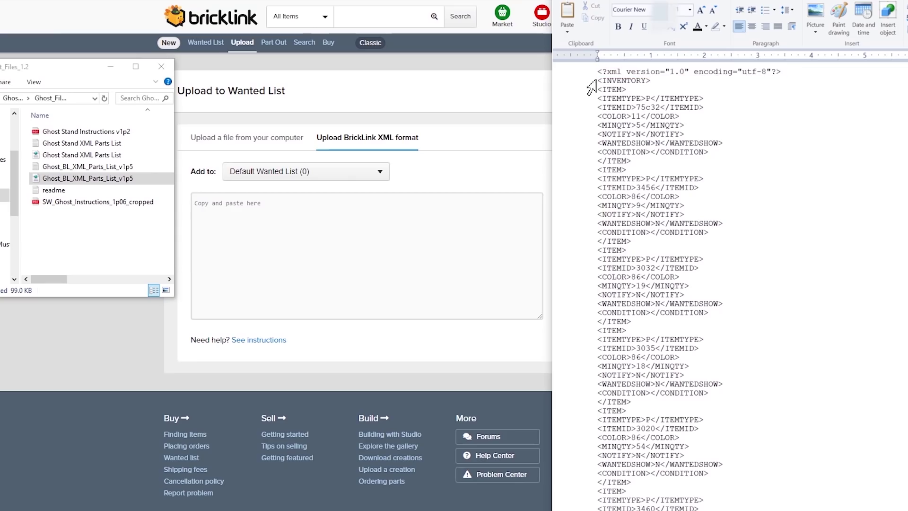
pyautogui.hotkey('shift', 'Down')
pyautogui.hotkey('shift', 'Down')
pyautogui.hotkey('shift', 'Down')
pyautogui.hotkey('shift', 'Down')
pyautogui.hotkey('shift', 'Down')
pyautogui.hotkey('shift', 'Down')
pyautogui.hotkey('shift', 'Down')
pyautogui.hotkey('shift', 'Down')
pyautogui.hotkey('shift', 'Down')
pyautogui.hotkey('shift', 'Down')
pyautogui.hotkey('shift', 'Down')
pyautogui.hotkey('shift', 'Down')
pyautogui.hotkey('shift', 'Down')
pyautogui.hotkey('shift', 'Down')
pyautogui.hotkey('shift', 'Down')
pyautogui.hotkey('shift', 'Down')
pyautogui.hotkey('shift', 'Down')
pyautogui.hotkey('shift', 'Down')
pyautogui.hotkey('shift', 'Down')
pyautogui.hotkey('shift', 'Down')
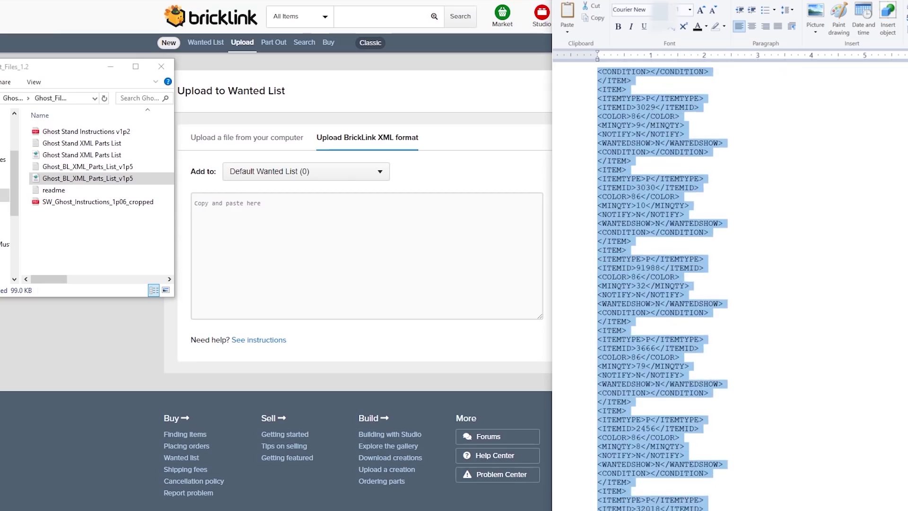
pyautogui.hotkey('shift', 'Down')
pyautogui.hotkey('shift', 'Down')
pyautogui.hotkey('shift', 'Down')
pyautogui.hotkey('shift', 'Down')
pyautogui.hotkey('shift', 'Down')
pyautogui.hotkey('shift', 'Down')
pyautogui.hotkey('shift', 'Down')
pyautogui.hotkey('shift', 'Down')
pyautogui.hotkey('shift', 'Down')
pyautogui.hotkey('shift', 'Down')
pyautogui.hotkey('shift', 'Down')
pyautogui.hotkey('shift', 'Down')
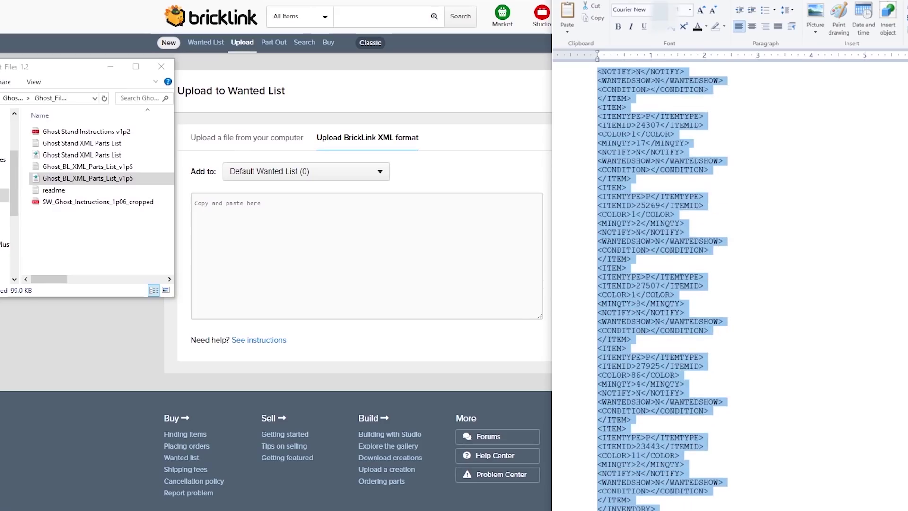
pyautogui.click(195, 202)
pyautogui.hotkey('ctrl', 'v')
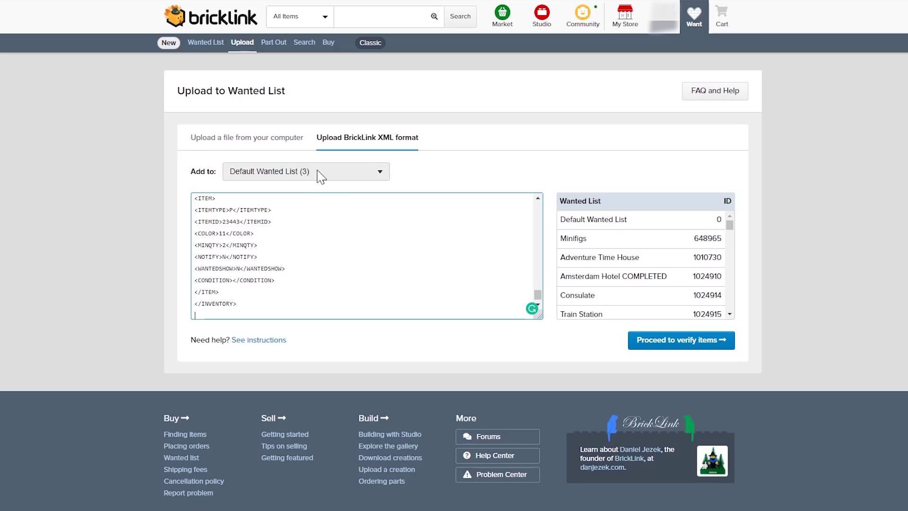
# Step: Choose Create New Wanted List, name it 'Ghosty Ghost', and proceed to verify the 255 items
pyautogui.click(381, 173)
pyautogui.moveTo(403, 194); pyautogui.dragTo(401, 371)
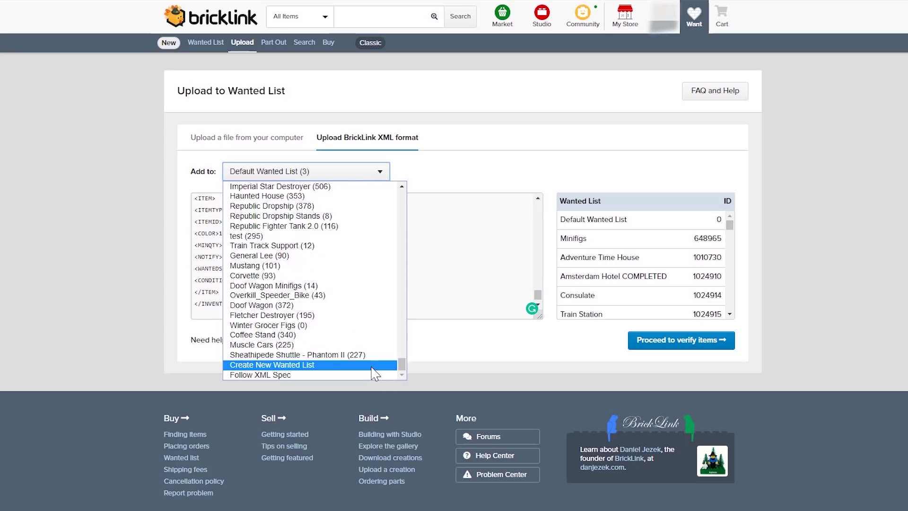
pyautogui.click(371, 365)
pyautogui.click(416, 175)
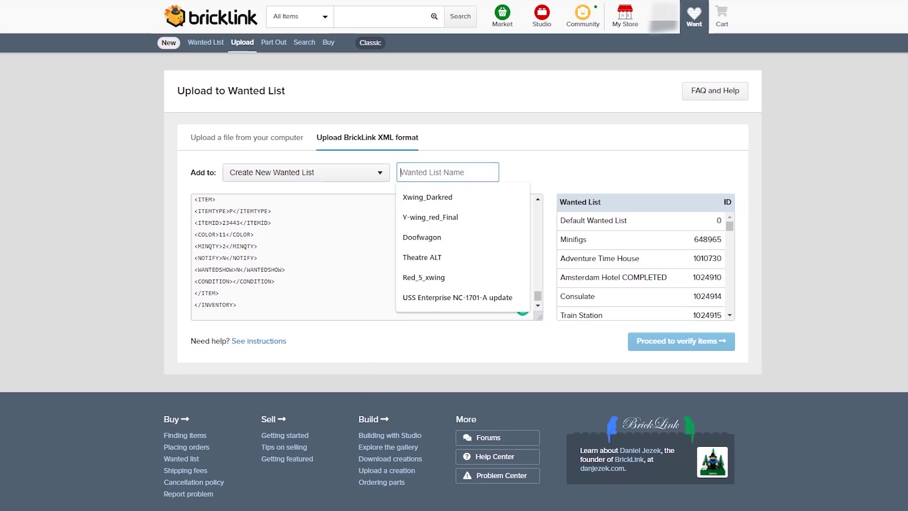
pyautogui.write('Ghosty Ghost')
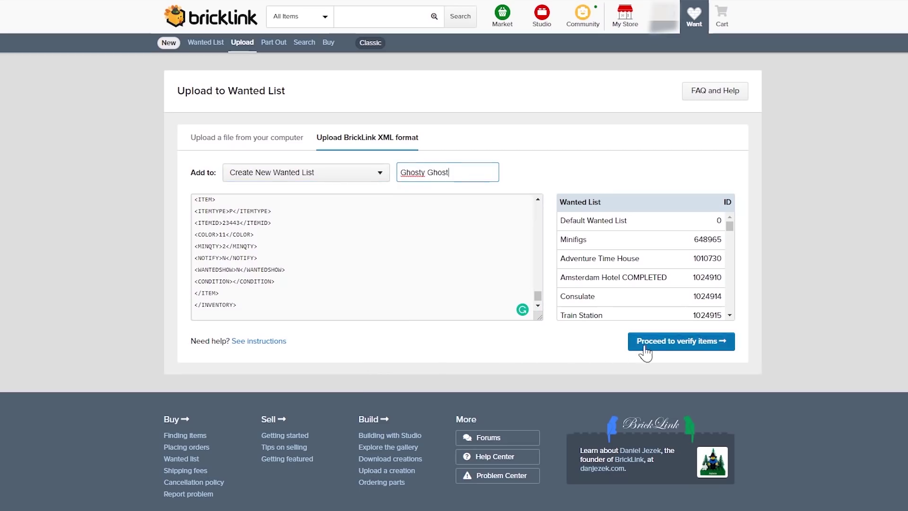
pyautogui.click(664, 347)
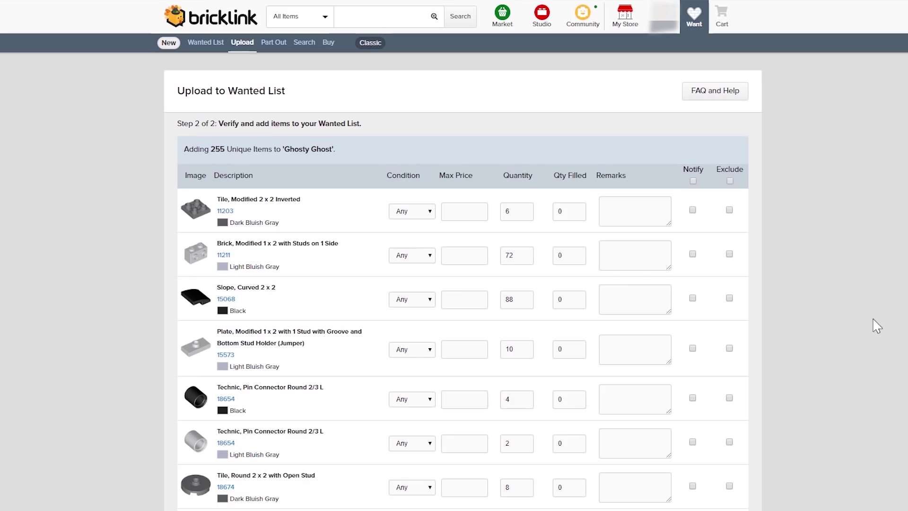
# Step: Add the 255 verified parts to the wanted list and open the new Ghosty Ghost list
pyautogui.scroll(-5, 454, 255)
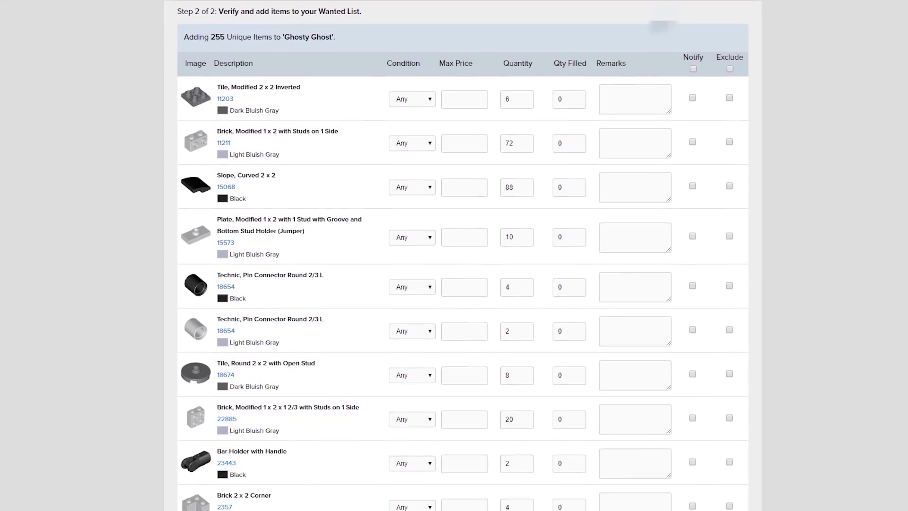
pyautogui.scroll(-2, 454, 255)
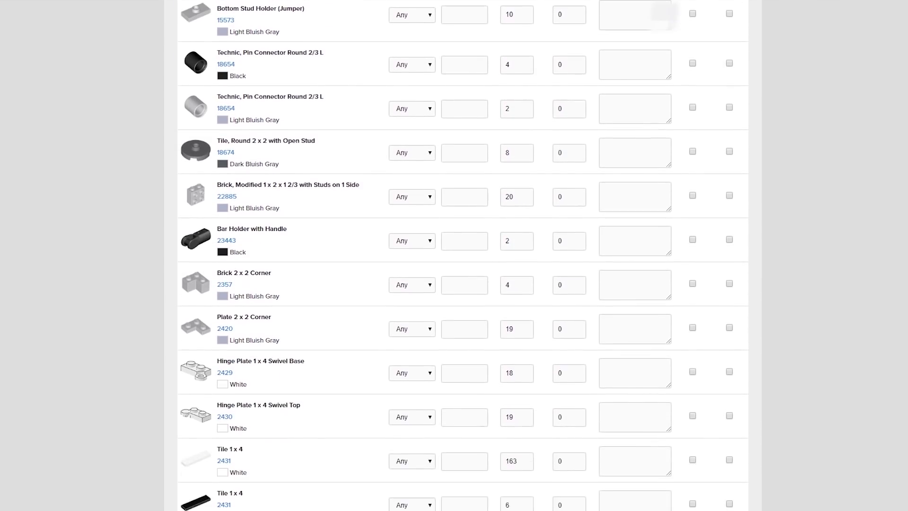
pyautogui.scroll(1, 454, 255)
pyautogui.scroll(-20, 904, 369)
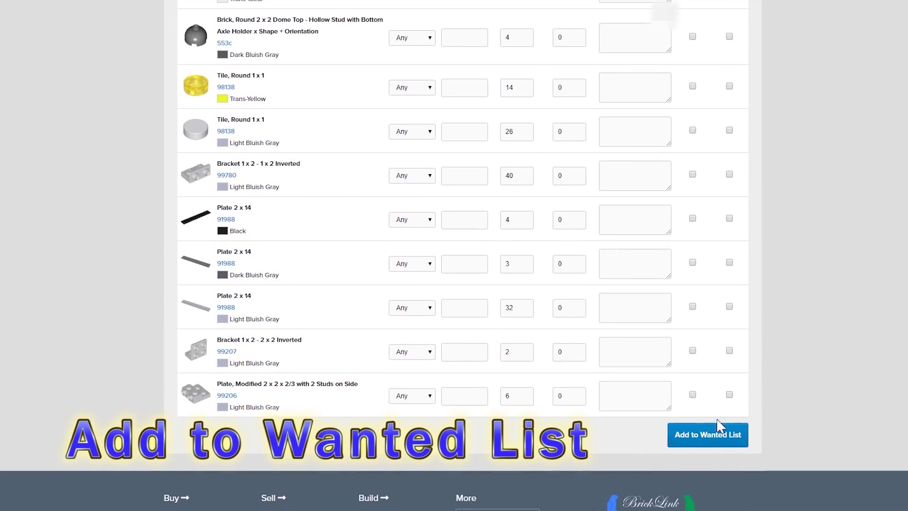
pyautogui.click(716, 437)
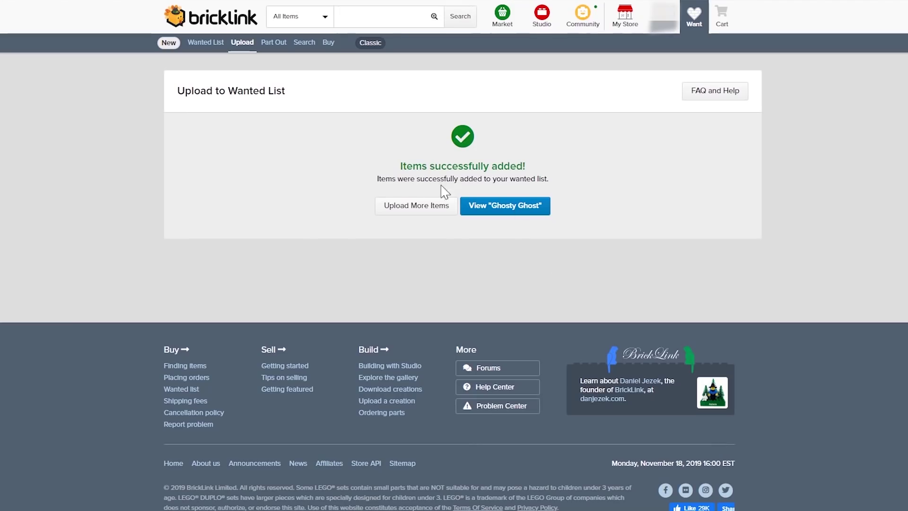
pyautogui.click(507, 206)
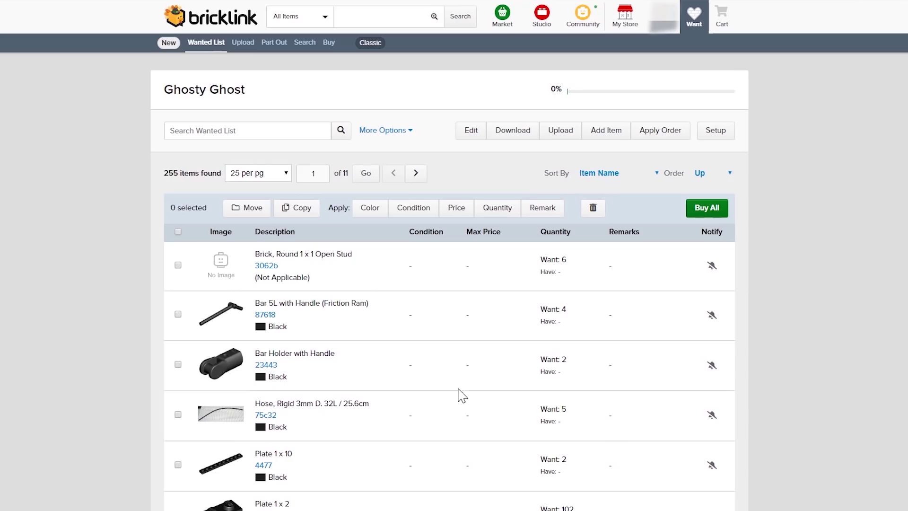
# Step: Open Ghosty Ghost from the Wanted List overview and choose Buy All
pyautogui.click(697, 12)
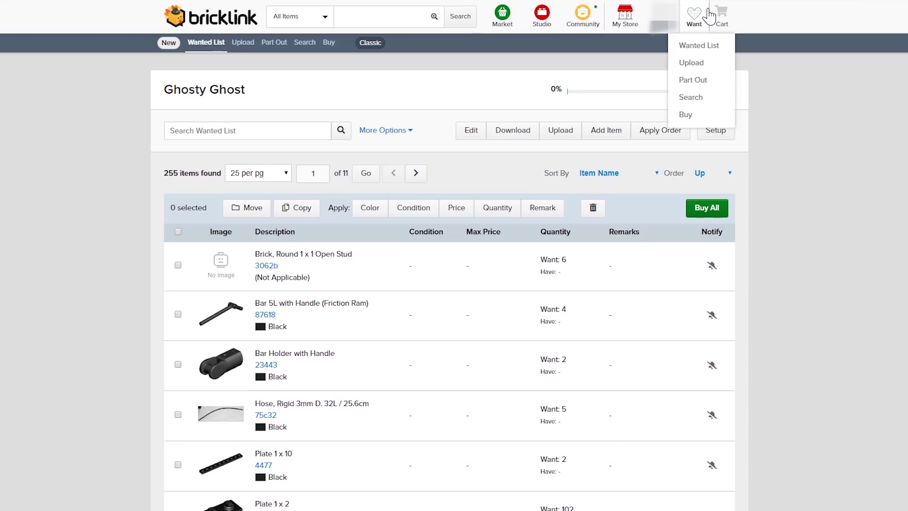
pyautogui.click(692, 47)
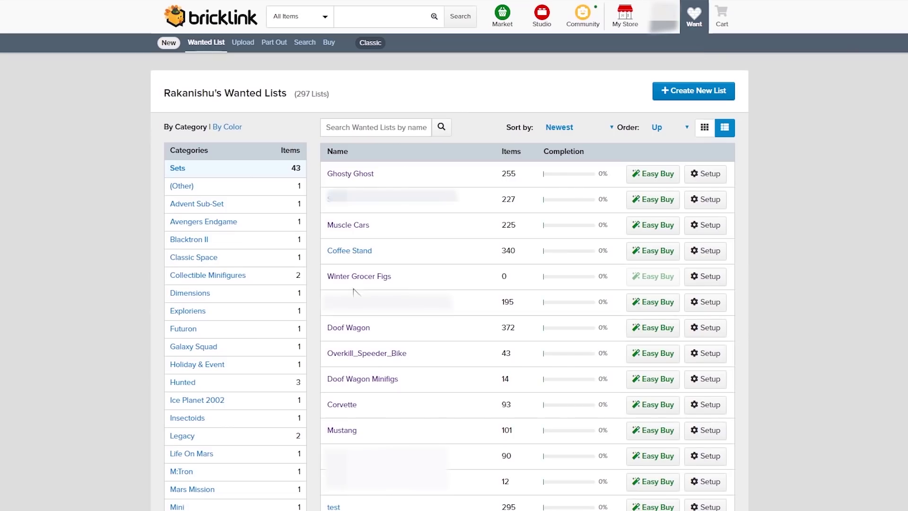
pyautogui.click(345, 183)
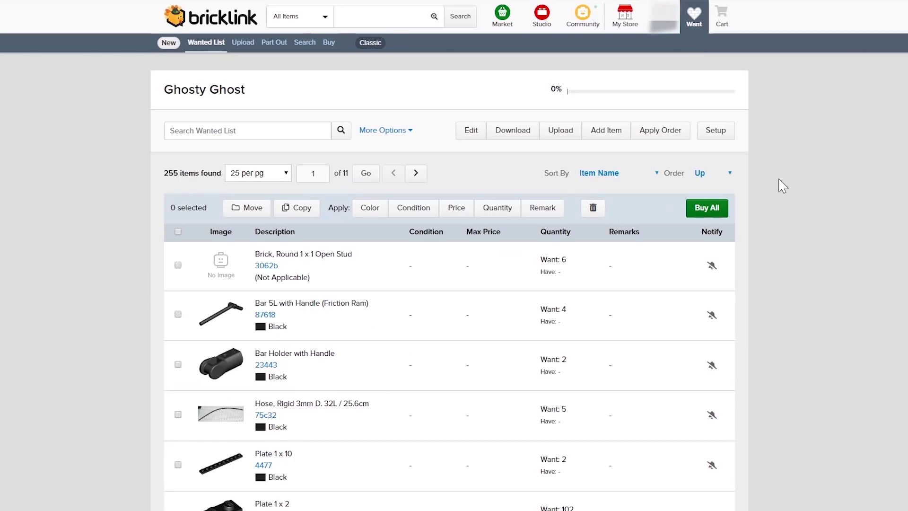
pyautogui.click(710, 213)
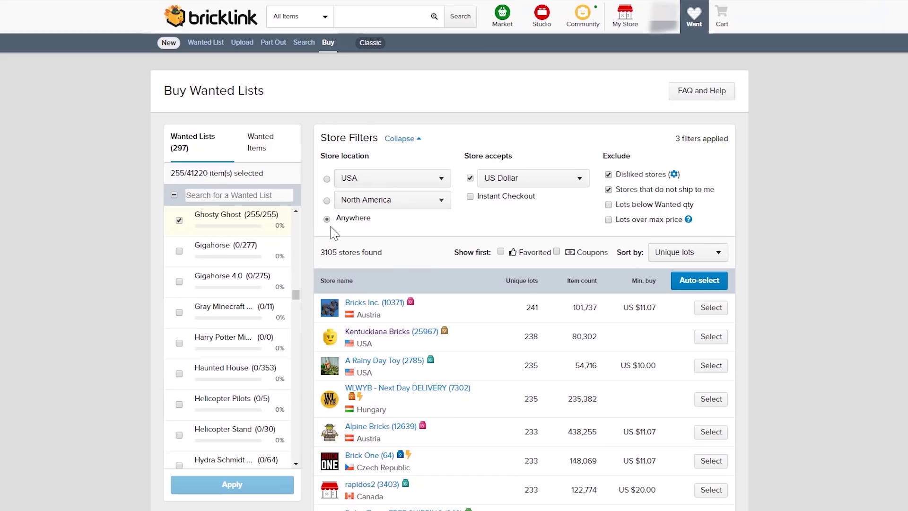
# Step: Keep the store location filters at USA and North America
pyautogui.click(420, 189)
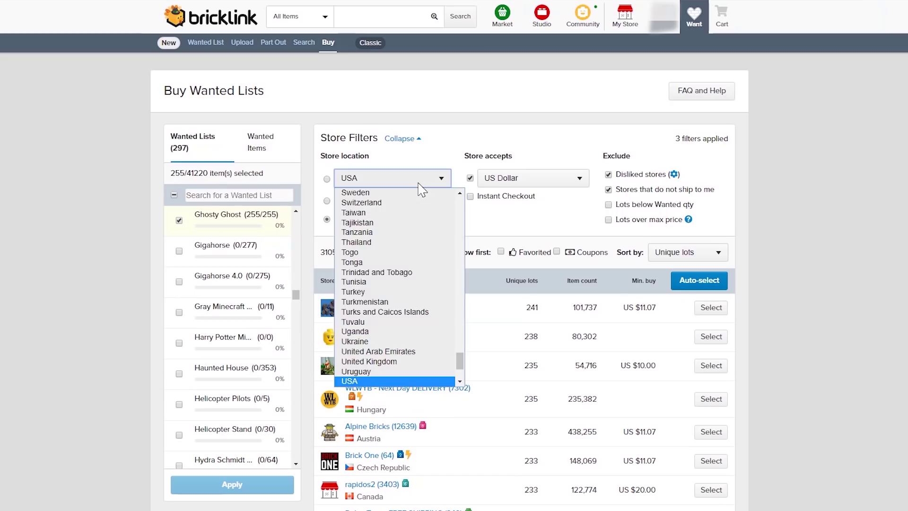
pyautogui.click(418, 184)
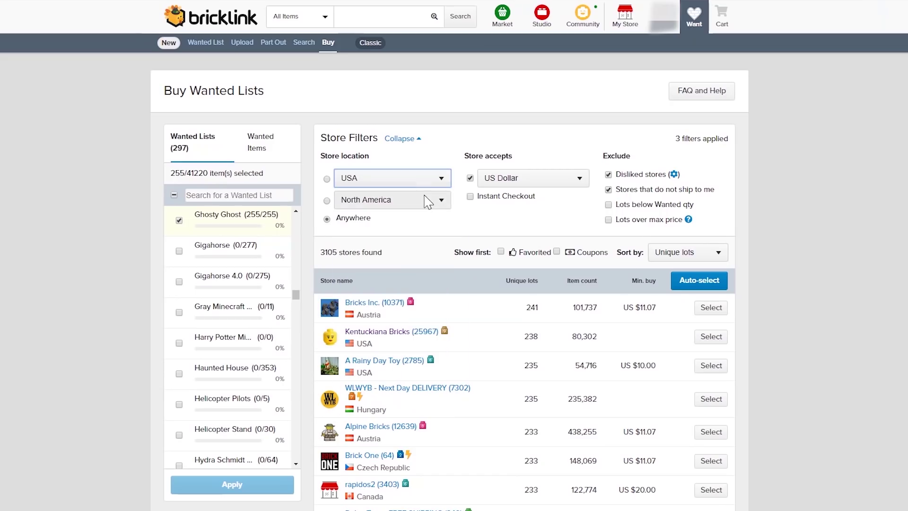
pyautogui.click(427, 198)
pyautogui.click(428, 200)
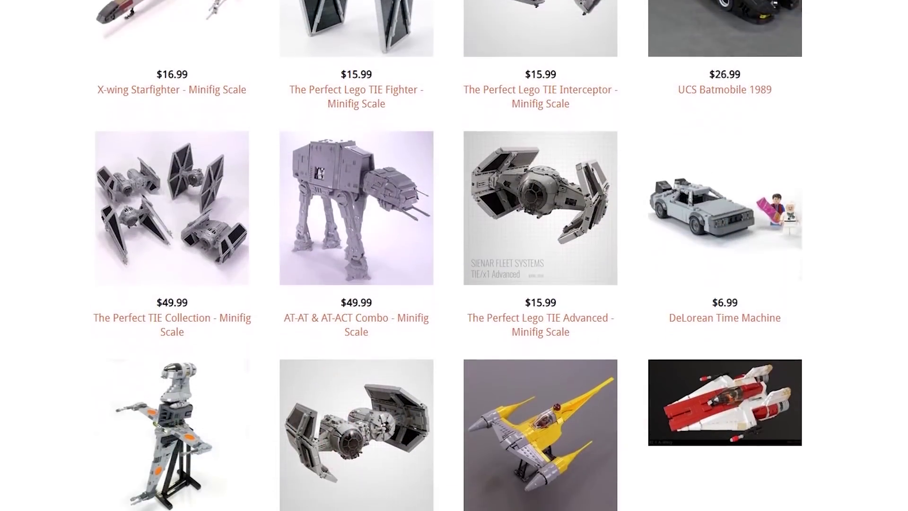
pyautogui.scroll(-3, 454, 256)
pyautogui.scroll(-1, 454, 256)
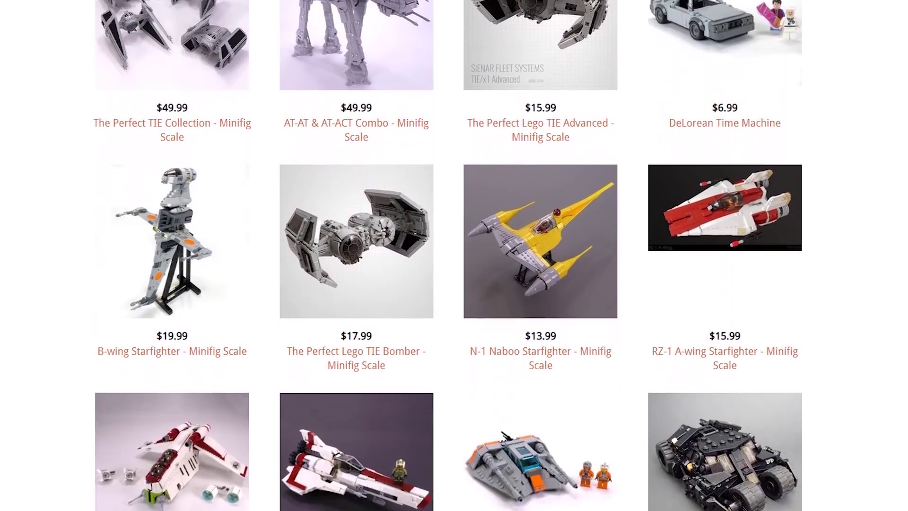